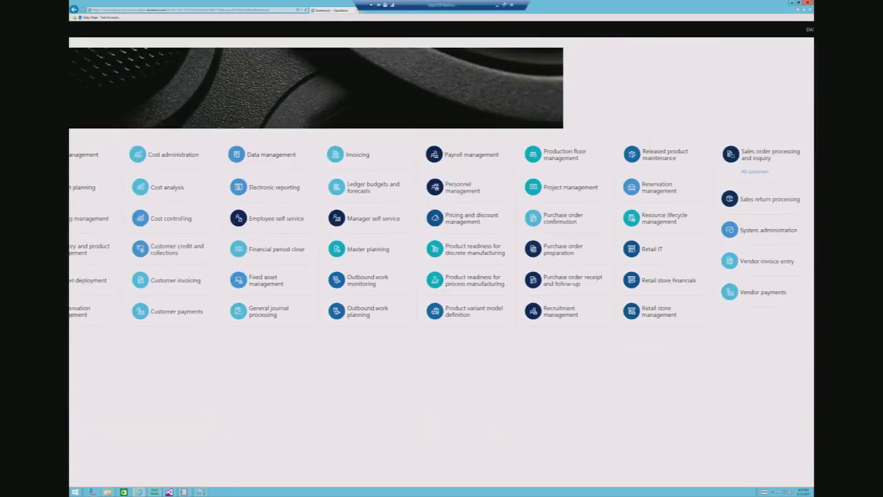
# Set the browser page zoom to 200%
pyautogui.hotkey('ctrl', '-')
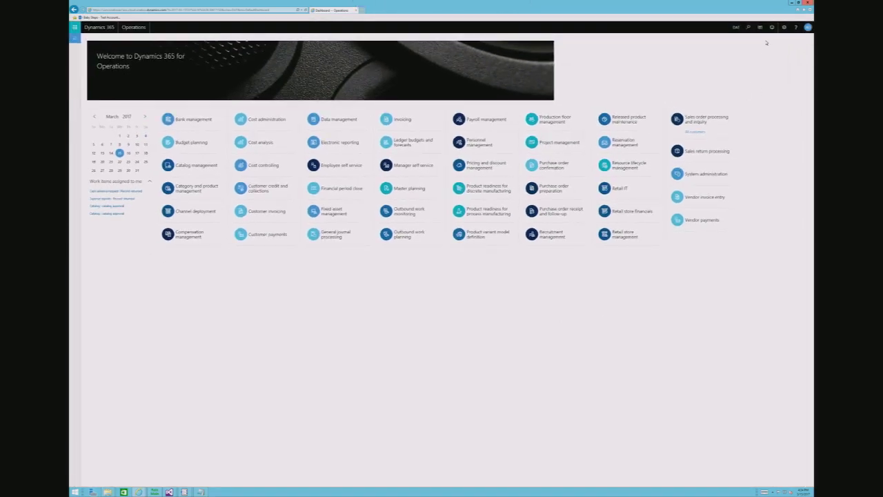
pyautogui.click(784, 28)
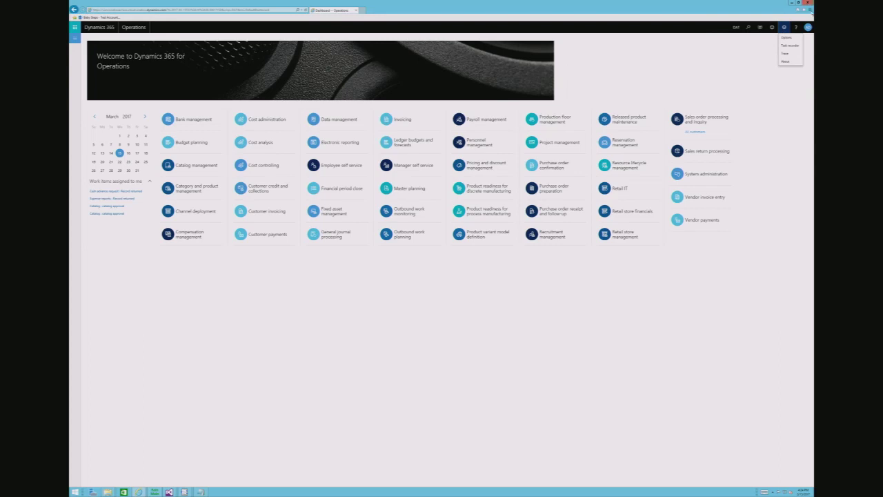
pyautogui.click(811, 10)
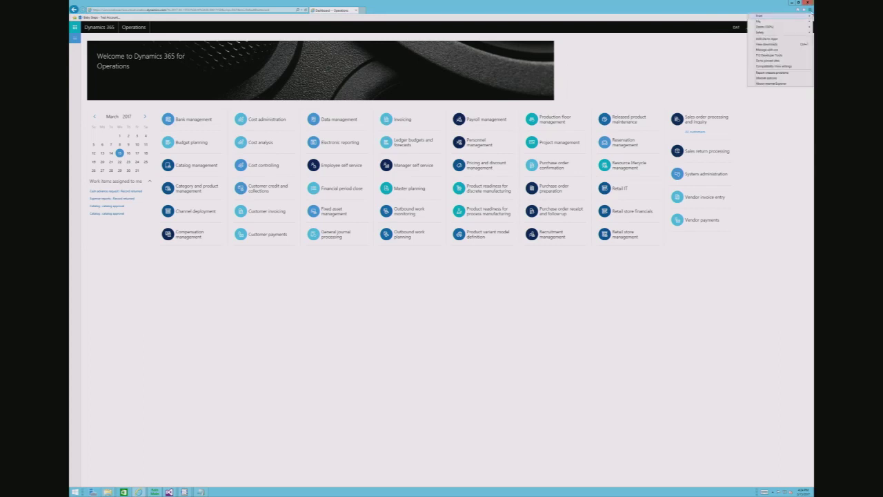
pyautogui.moveTo(790, 27)
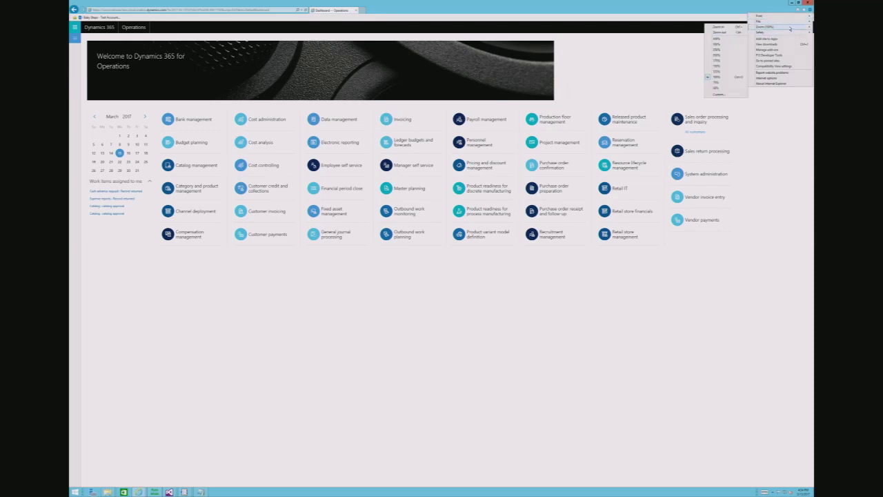
pyautogui.click(730, 55)
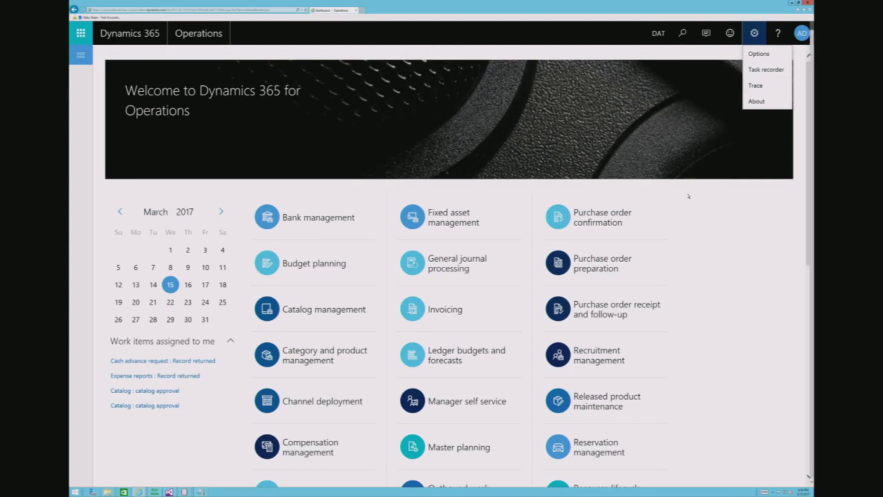
# Open Task recorder and return to its main menu without downloading the finished recording
pyautogui.click(765, 70)
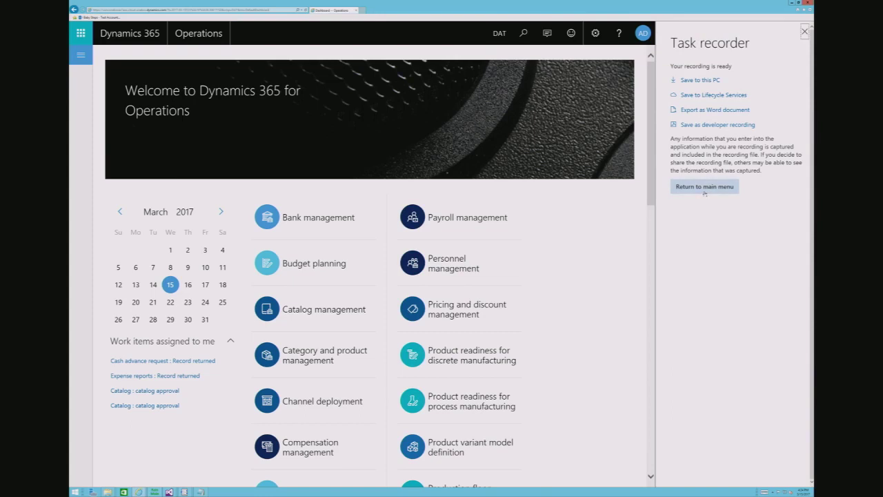
pyautogui.click(704, 193)
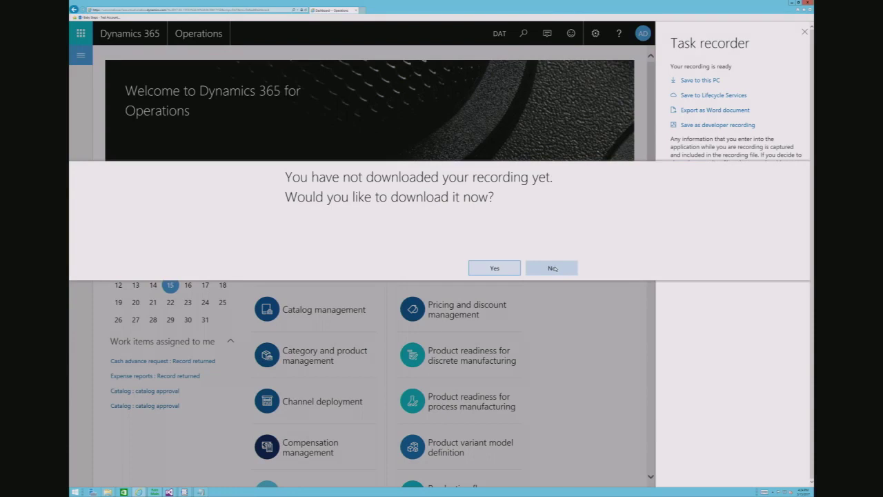
pyautogui.click(553, 268)
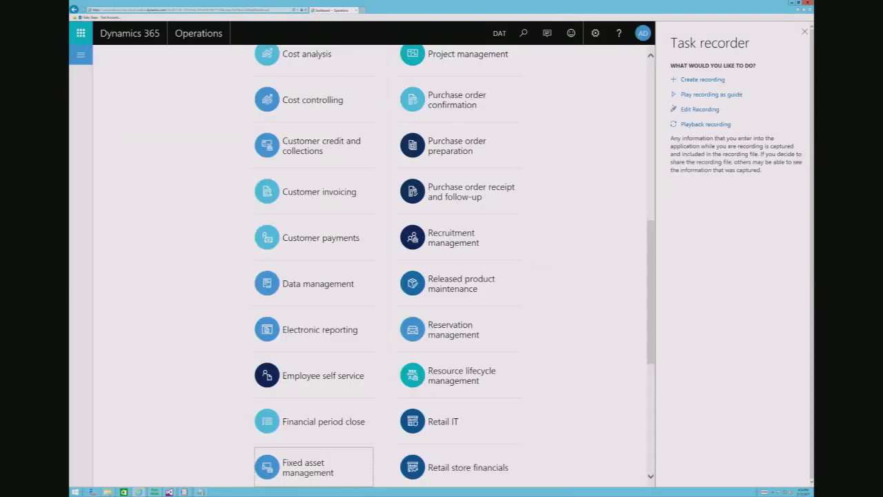
# Create a new task recording named foo and start recording
pyautogui.click(700, 80)
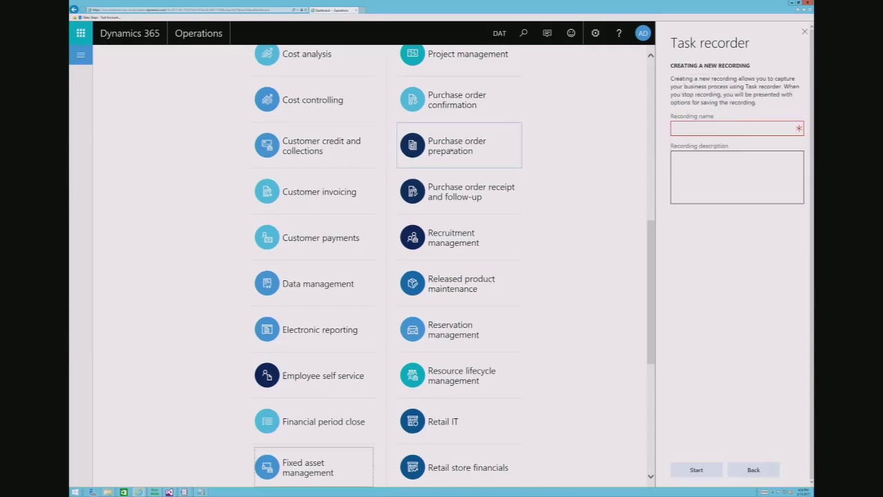
pyautogui.click(721, 129)
pyautogui.write('foo')
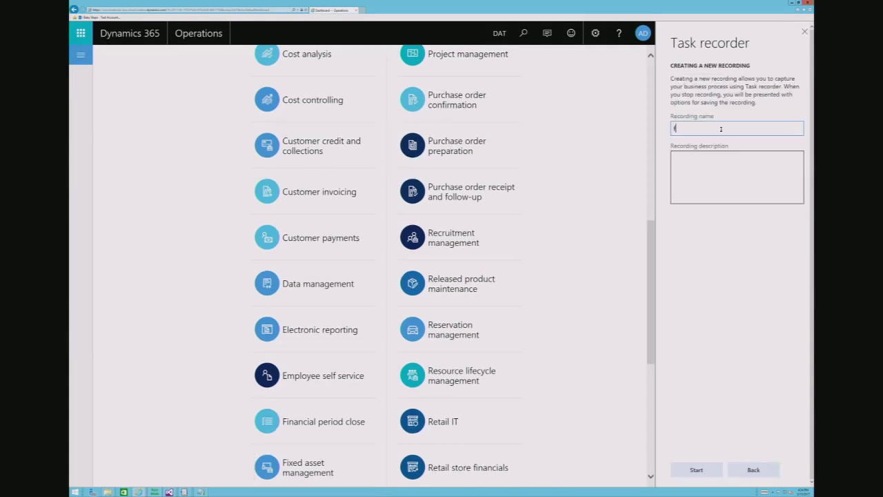
pyautogui.click(696, 470)
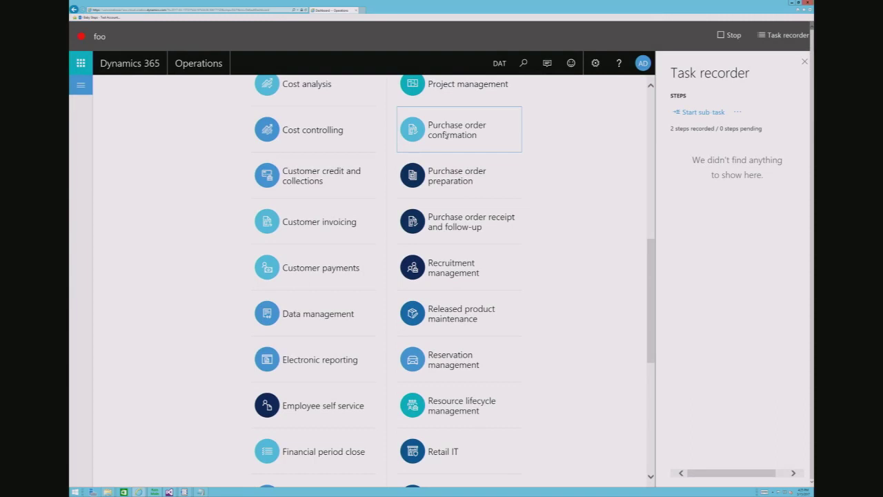
# Try to open the Purchase order confirmation workspace, and open the System administration workspace while recording
pyautogui.click(445, 135)
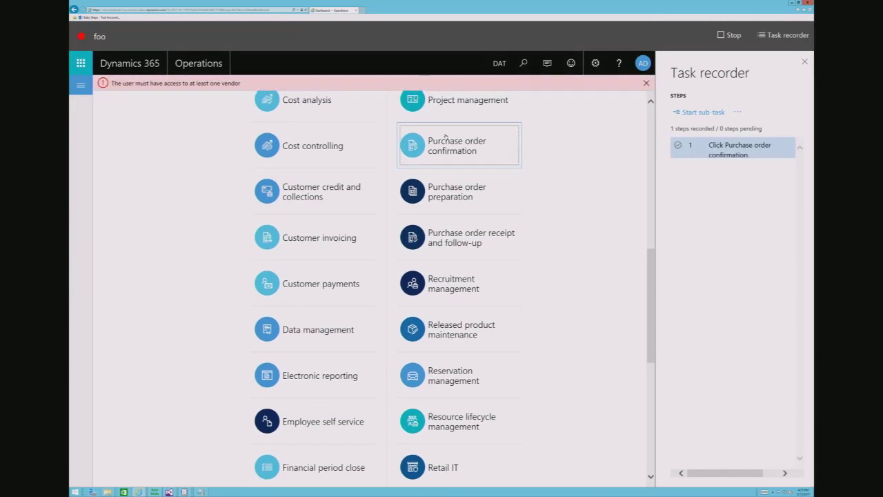
pyautogui.scroll(4, 314, 191)
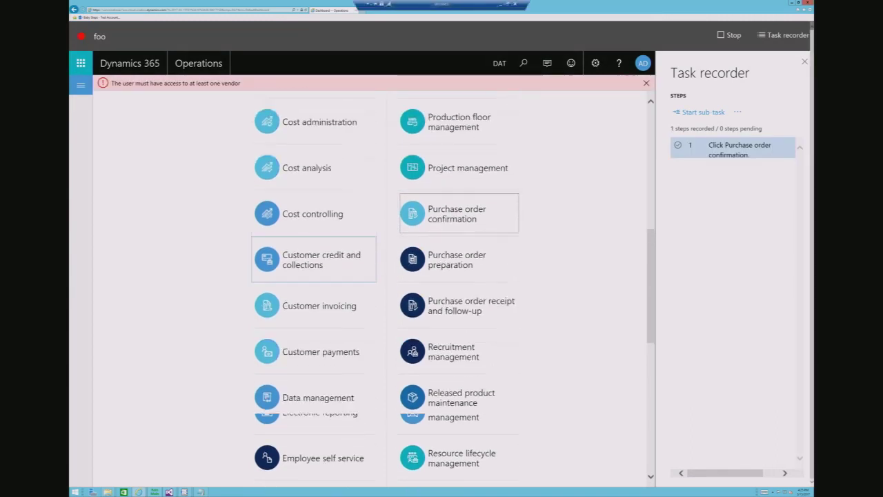
pyautogui.scroll(4, 193, 211)
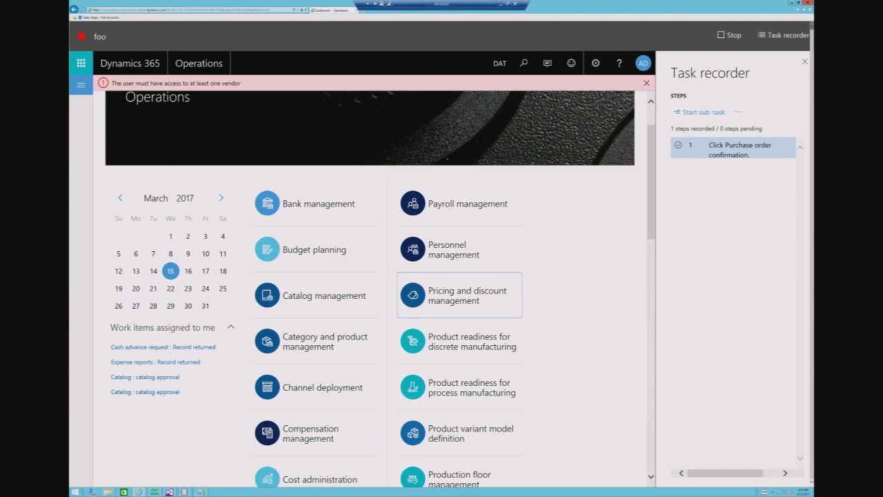
pyautogui.scroll(-1, 448, 290)
pyautogui.scroll(-8, 449, 276)
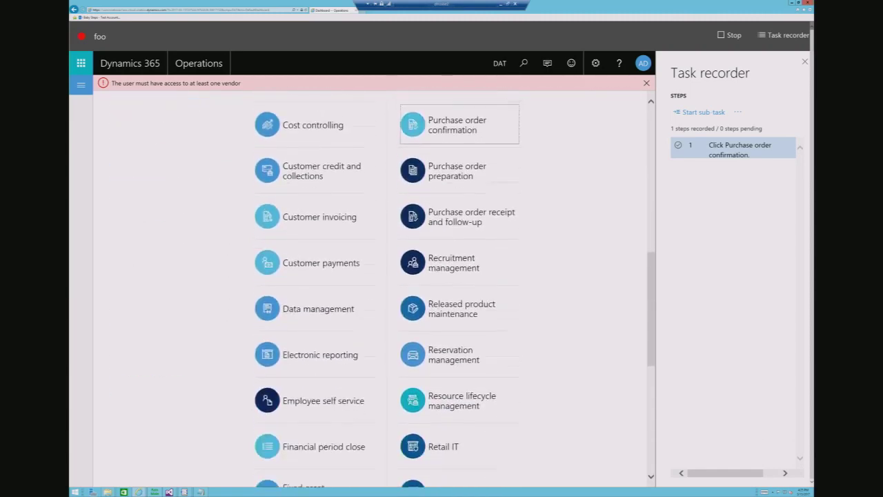
pyautogui.scroll(-4, 448, 290)
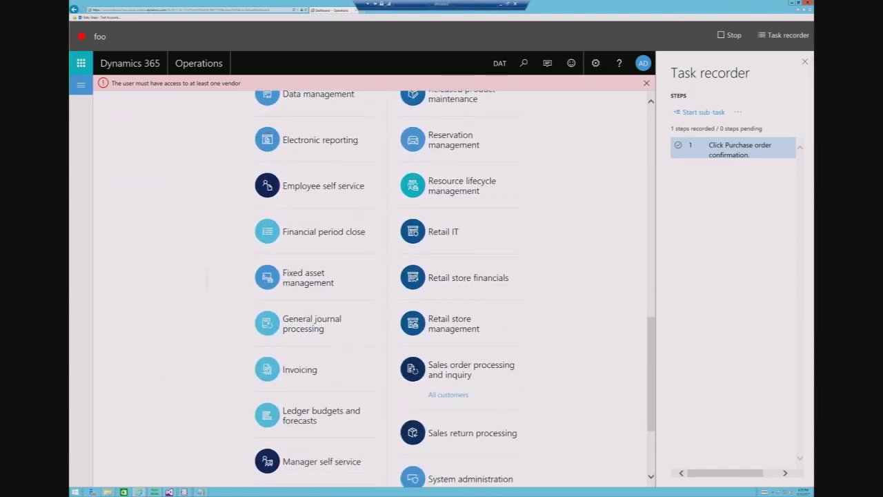
pyautogui.scroll(-2, 539, 455)
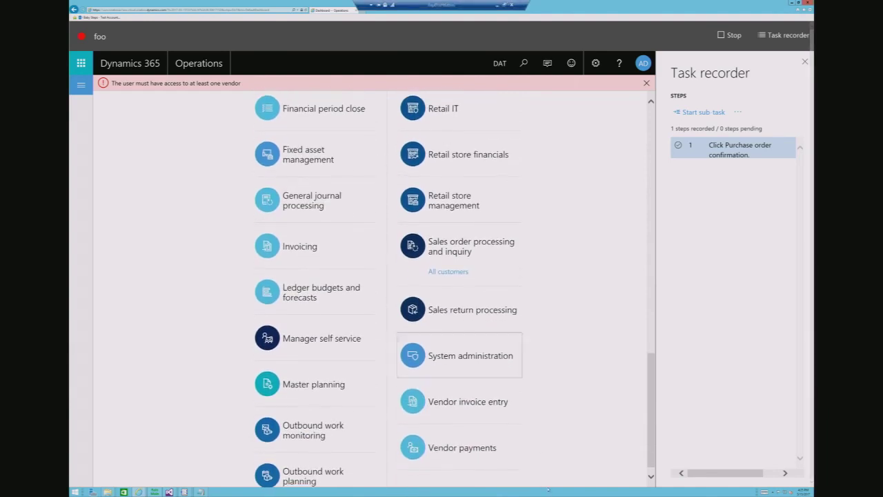
pyautogui.click(470, 356)
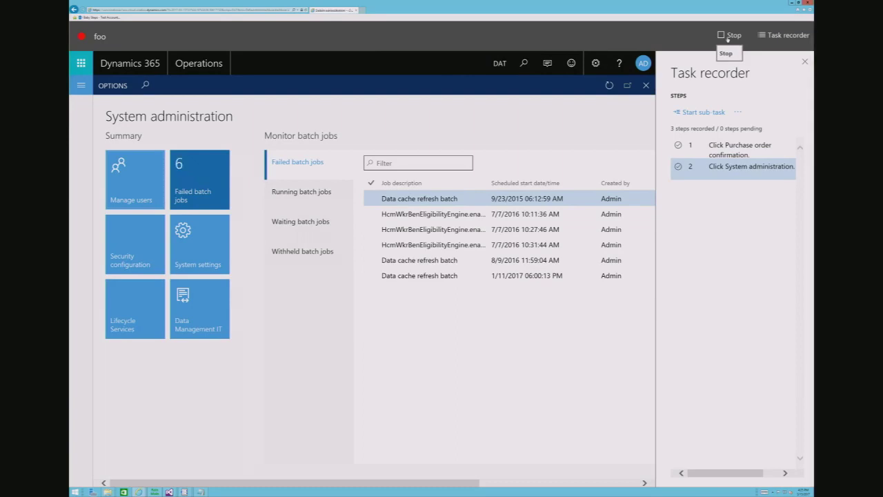
# Mark the first failed batch job, show the Task recorder options for its job description, and stop the recording
pyautogui.click(438, 199)
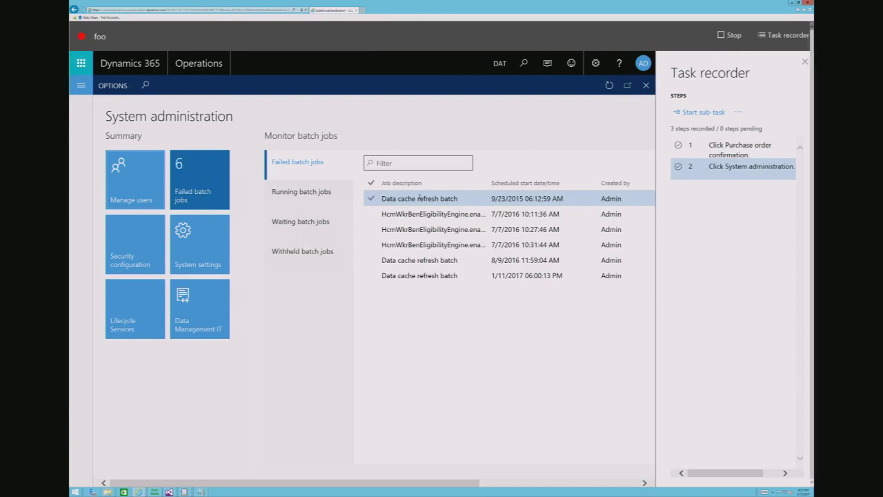
pyautogui.rightClick(419, 198)
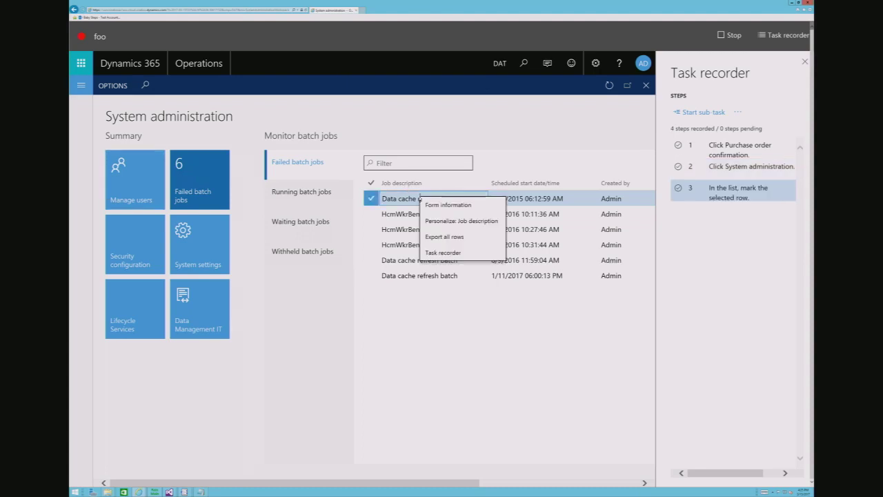
pyautogui.moveTo(480, 255)
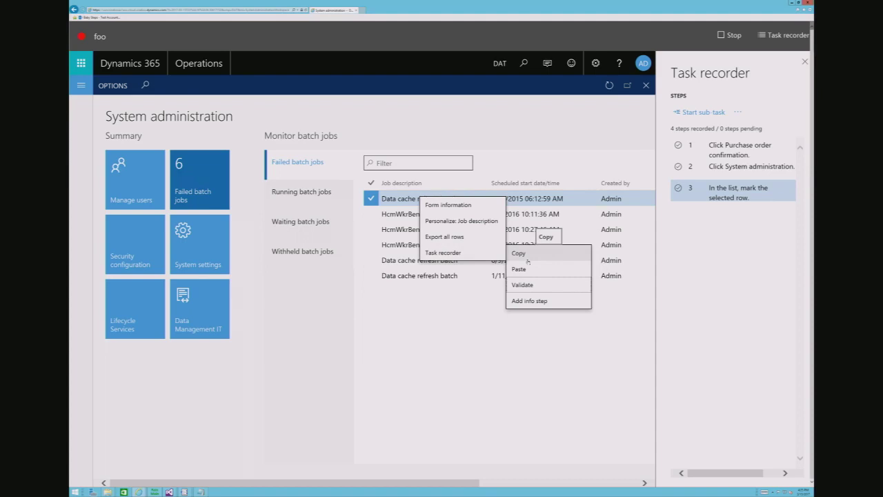
pyautogui.moveTo(528, 286)
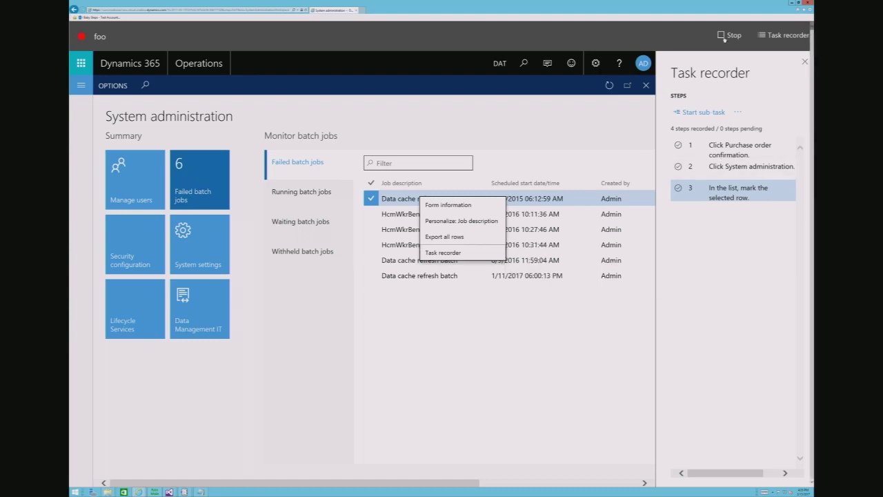
pyautogui.moveTo(457, 254)
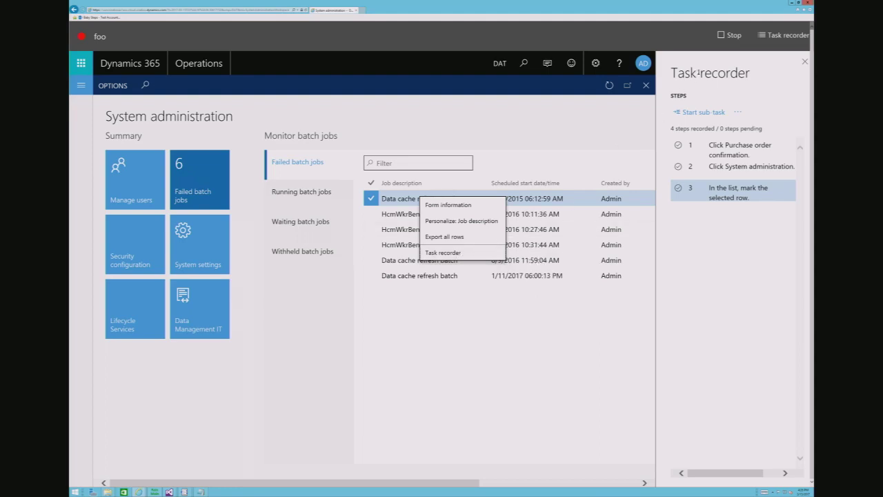
pyautogui.click(725, 36)
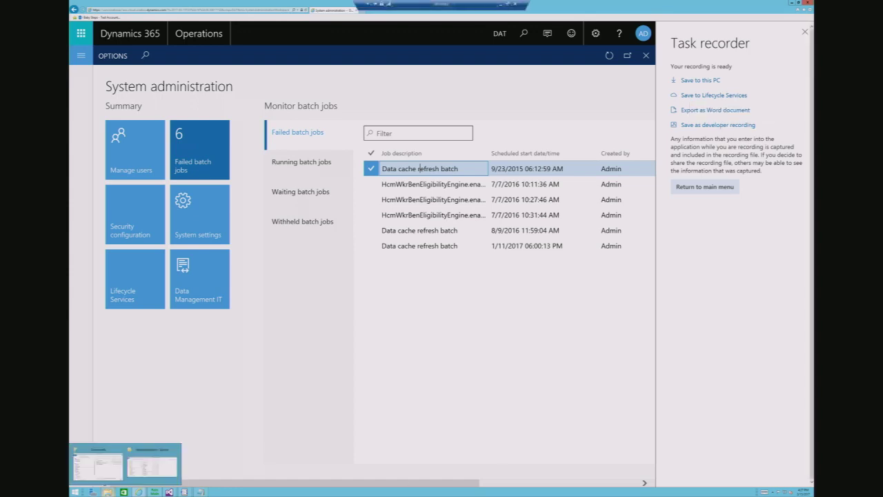
# Switch to Visual Studio with the generated test code and set the code editor zoom to 400%
pyautogui.moveTo(169, 491)
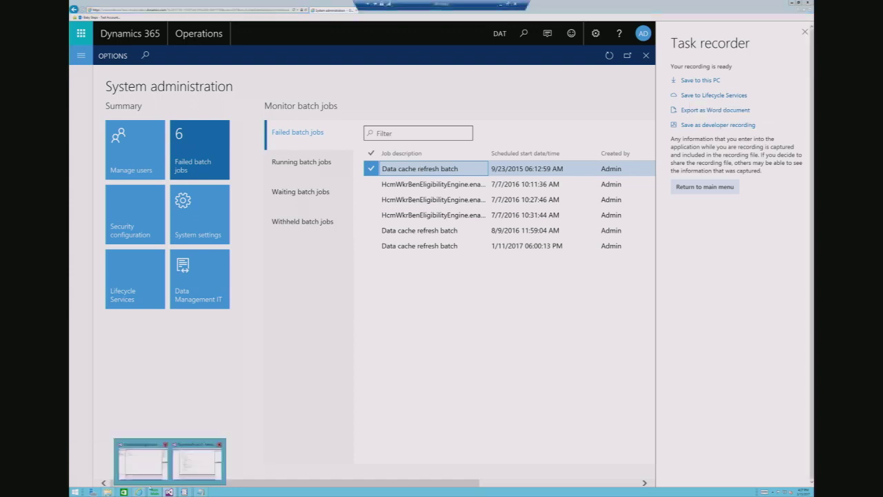
pyautogui.click(195, 457)
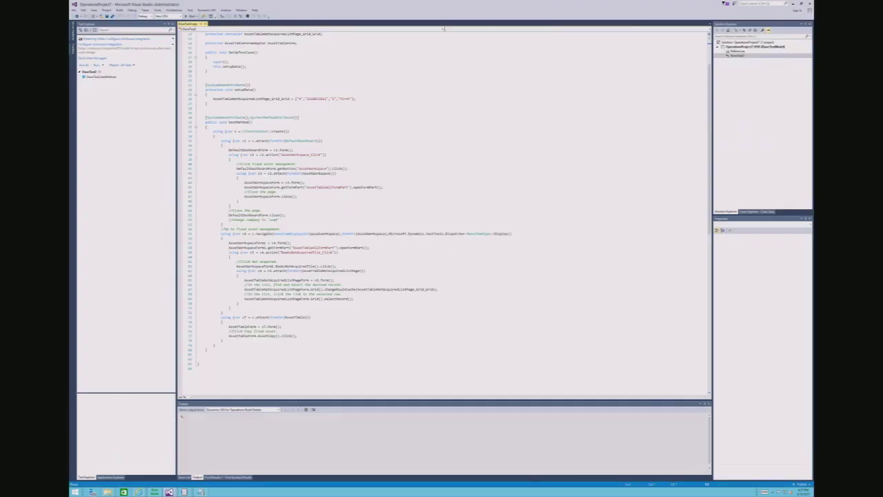
pyautogui.click(189, 398)
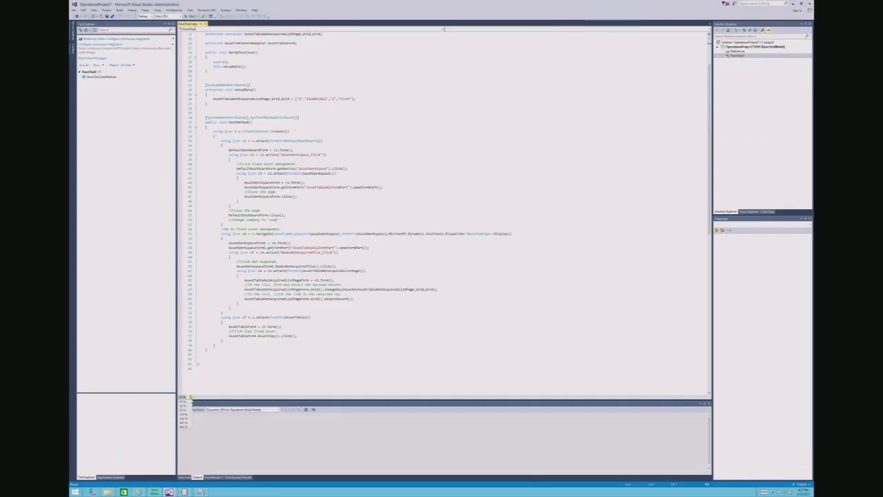
pyautogui.click(186, 427)
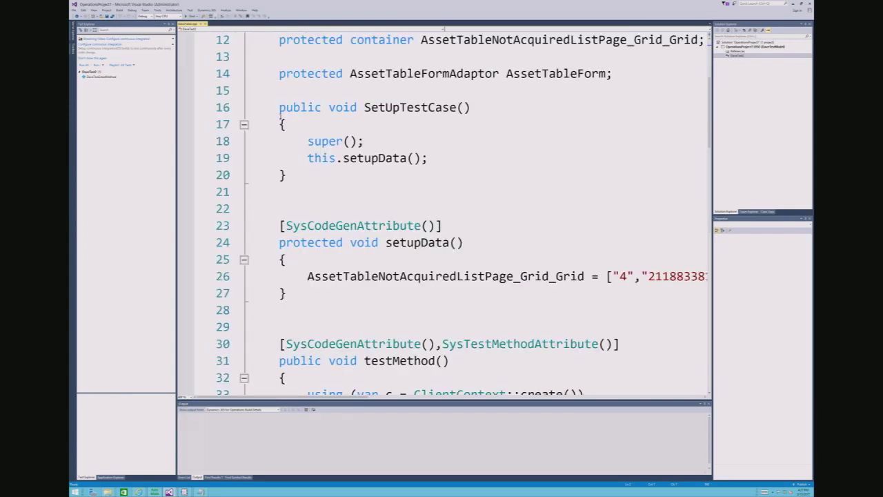
# Show the Import Task Recording add-in dialog and close it without importing
pyautogui.click(206, 10)
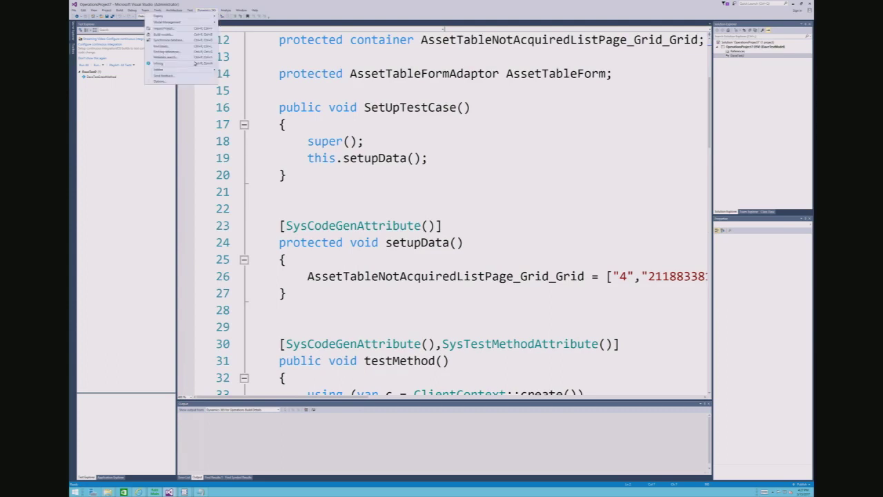
pyautogui.moveTo(201, 71)
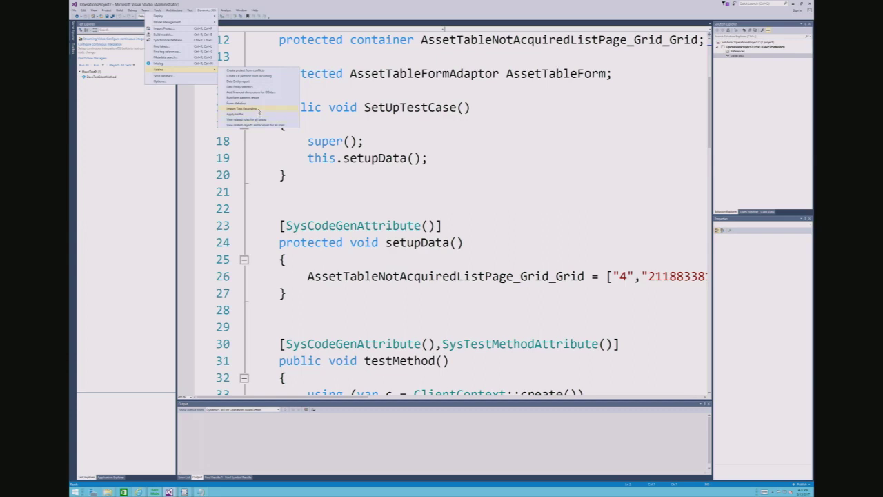
pyautogui.click(243, 109)
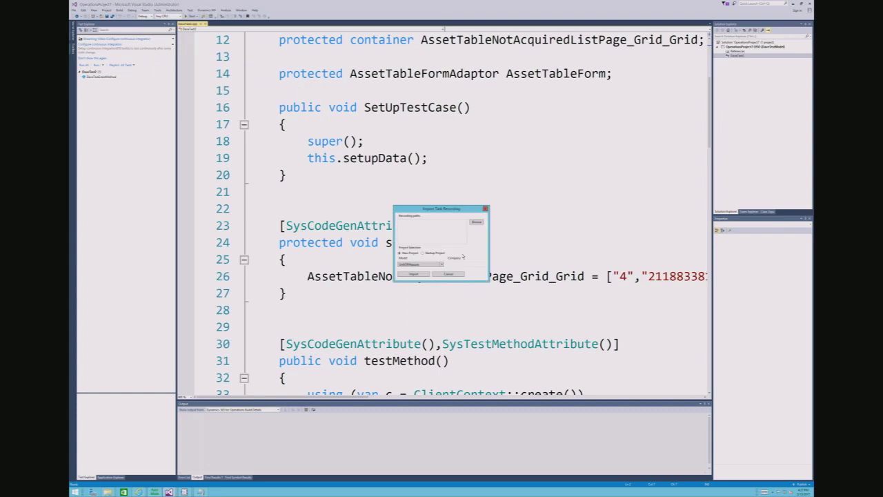
pyautogui.click(486, 210)
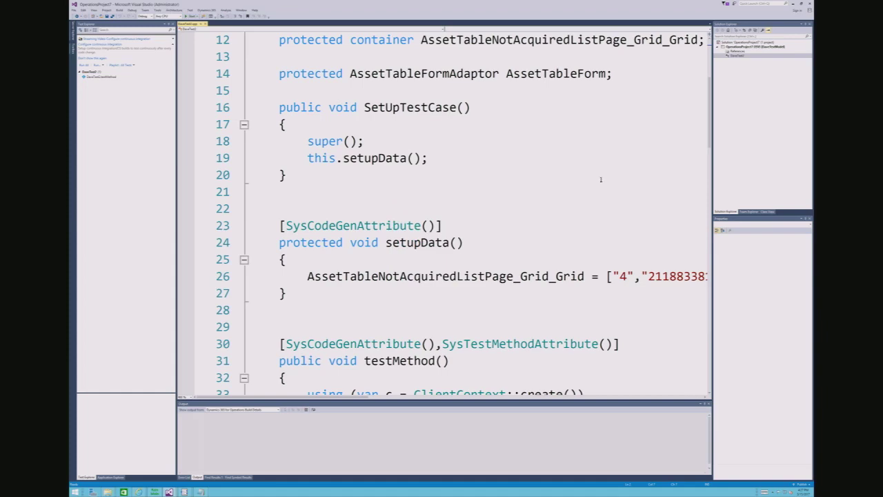
# Examine the generated test class's form adaptor declarations, SetUpTestCase and setupData methods, and the start of testMethod
pyautogui.scroll(2, 602, 124)
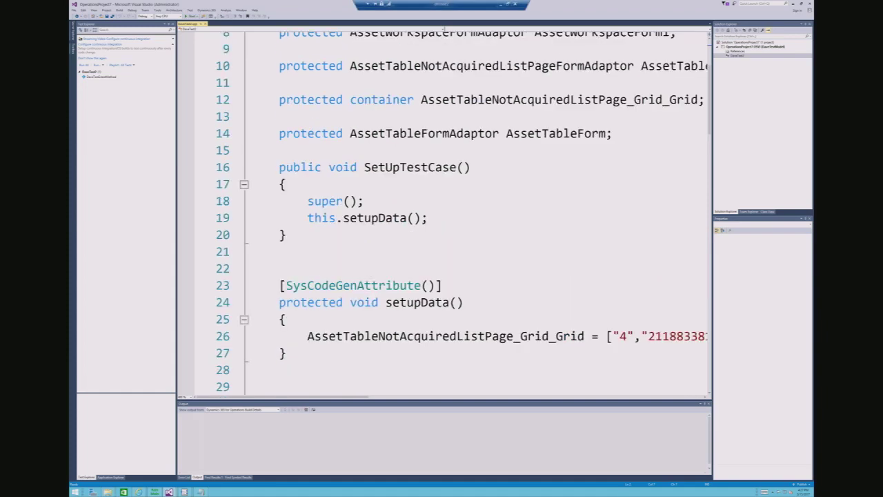
pyautogui.scroll(1, 455, 207)
pyautogui.scroll(-3, 455, 207)
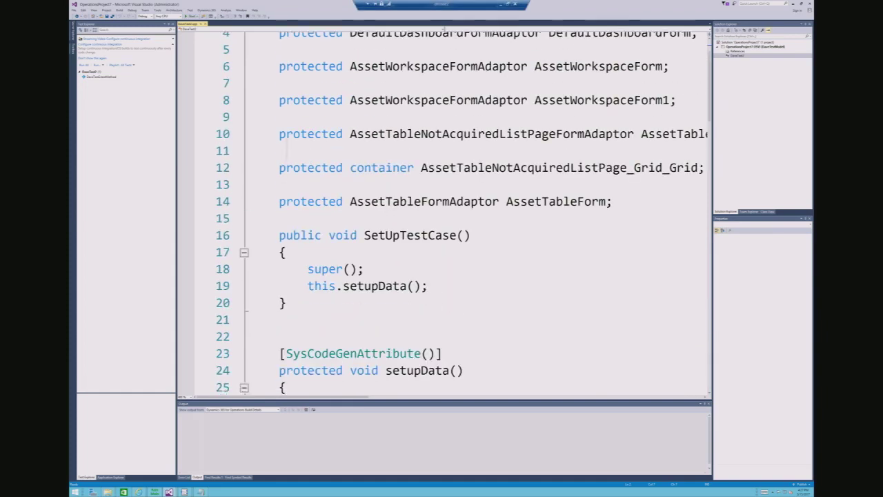
pyautogui.scroll(-4, 455, 207)
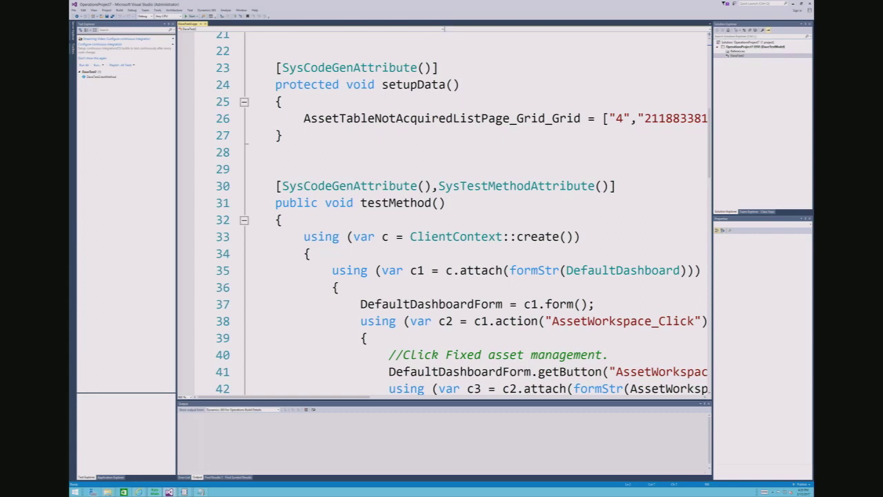
# Examine the generated testMethod's nested form contexts and recorded actions, then review the class from its declarations through setupData to testMethod
pyautogui.scroll(-3, 442, 214)
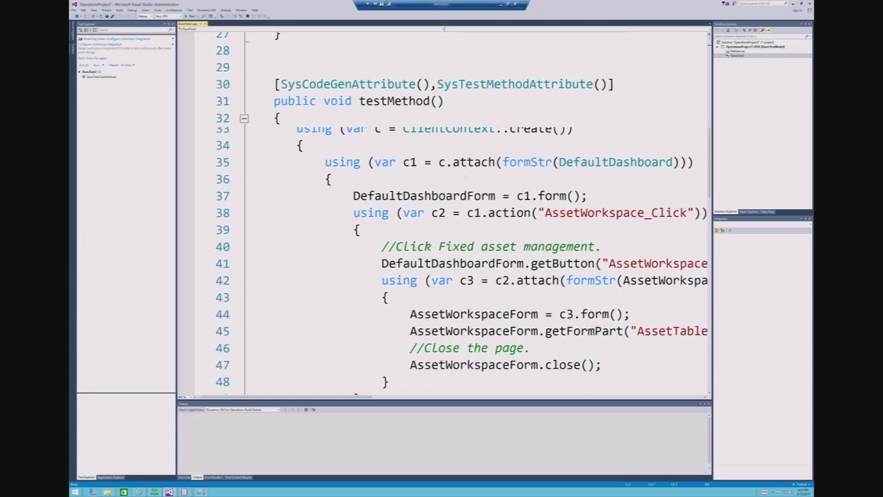
pyautogui.scroll(-2, 442, 214)
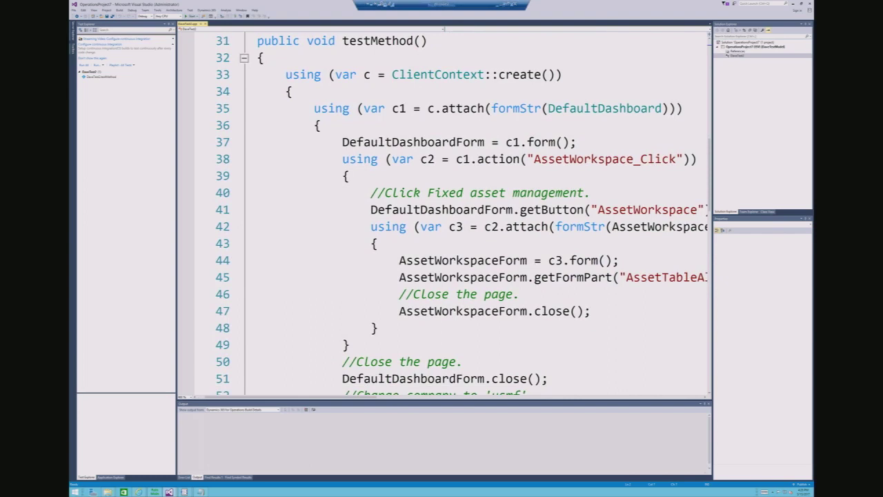
pyautogui.scroll(-1, 441, 213)
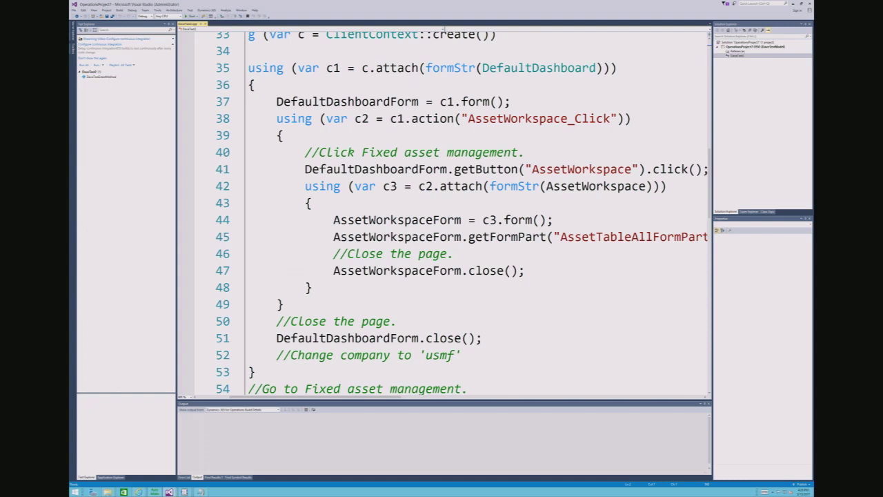
pyautogui.scroll(-5, 443, 29)
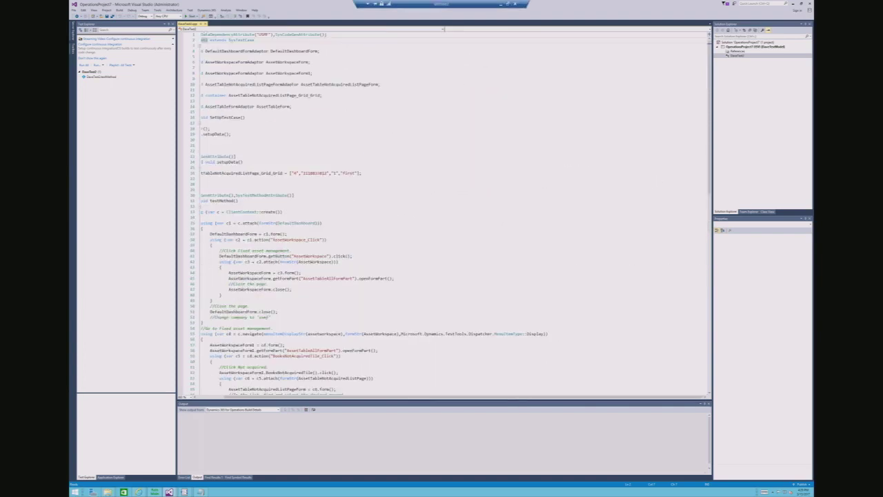
pyautogui.scroll(5, 444, 29)
pyautogui.scroll(1, 443, 29)
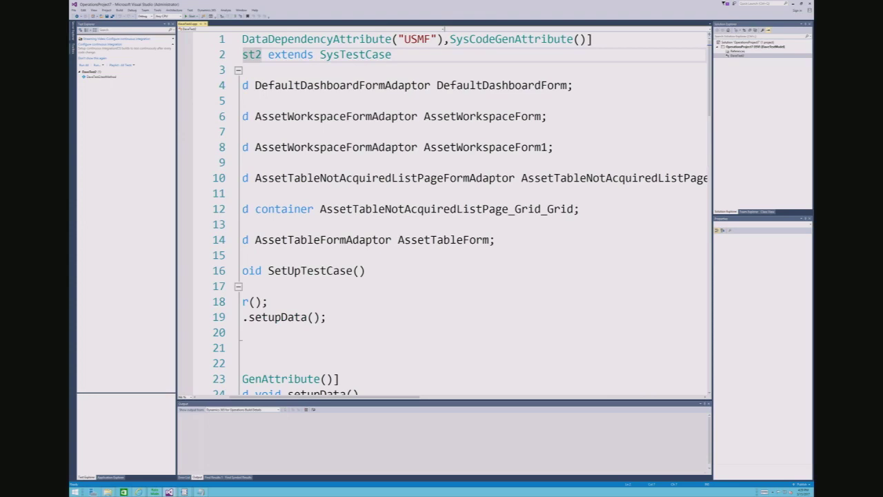
pyautogui.scroll(-3, 443, 29)
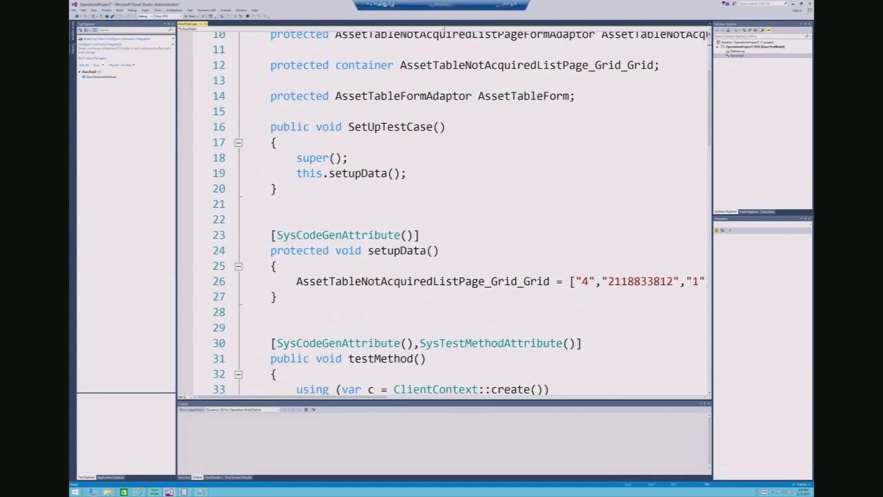
pyautogui.scroll(-2, 444, 30)
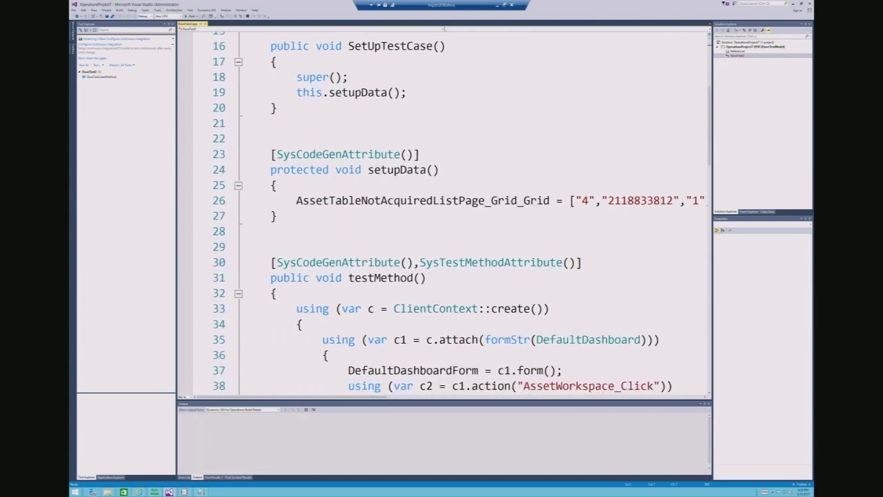